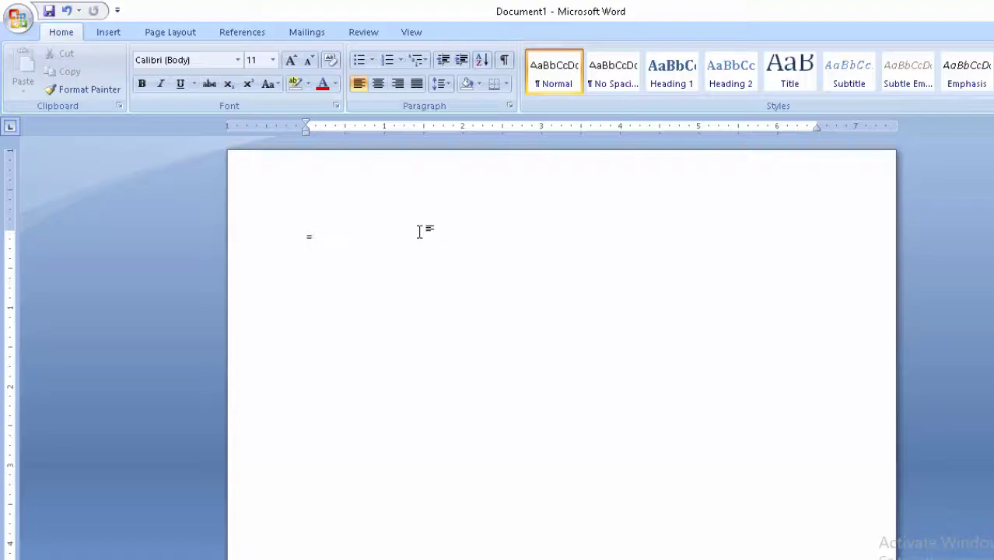
Enter =rand() to generate three paragraphs of sample text.
text(ran)
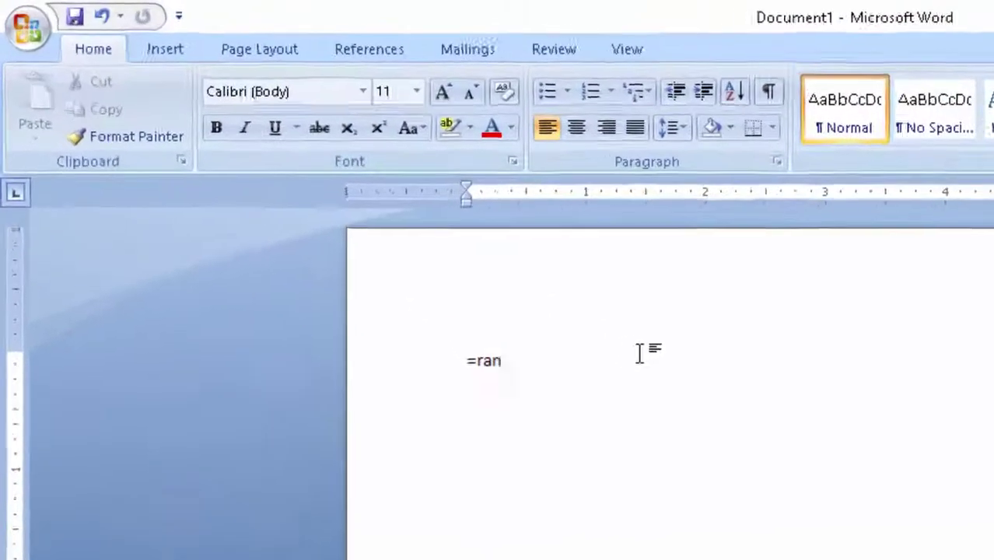
text(d)
text())
key(Return)
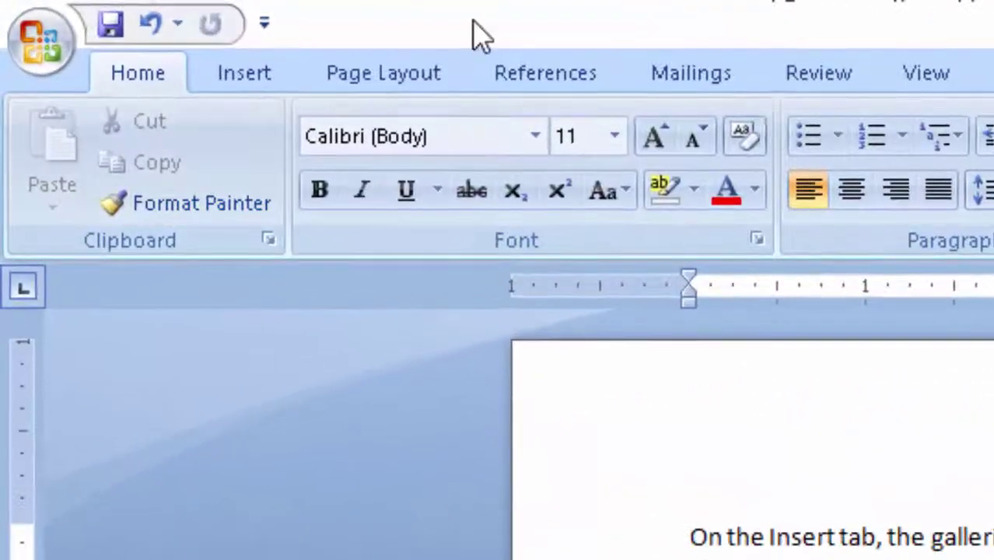
Open the Printed Watermark dialog from Page Layout's Watermark menu via Custom Watermark.
click(247, 48)
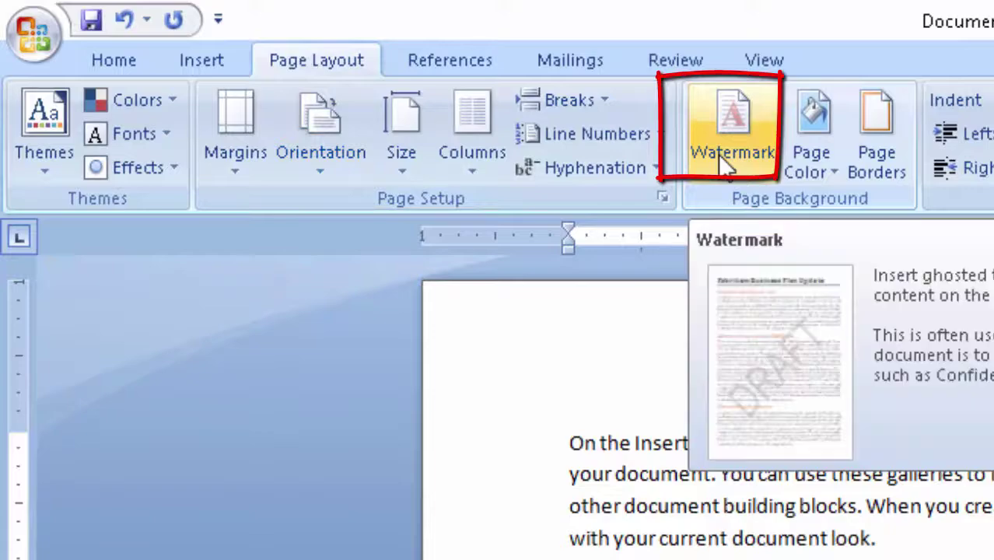
click(715, 153)
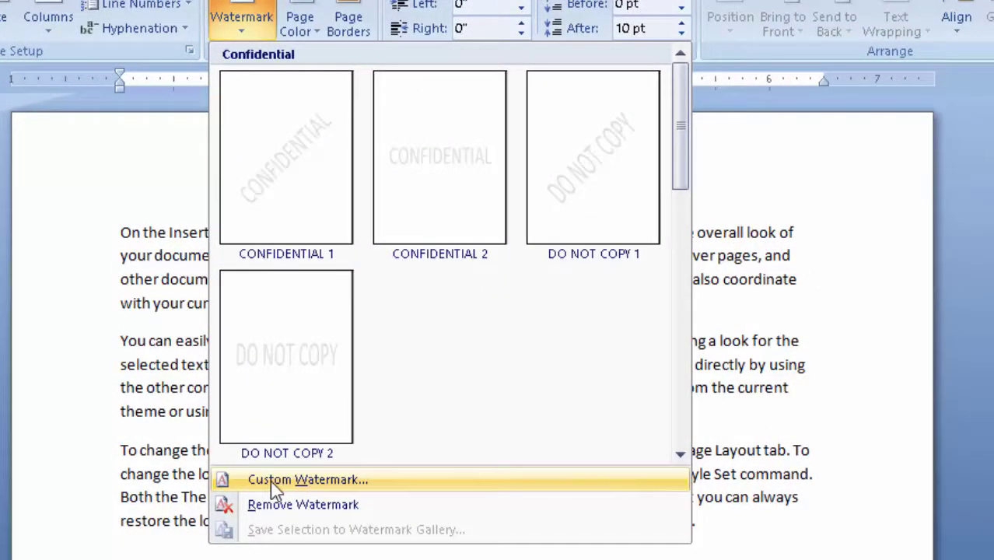
click(270, 481)
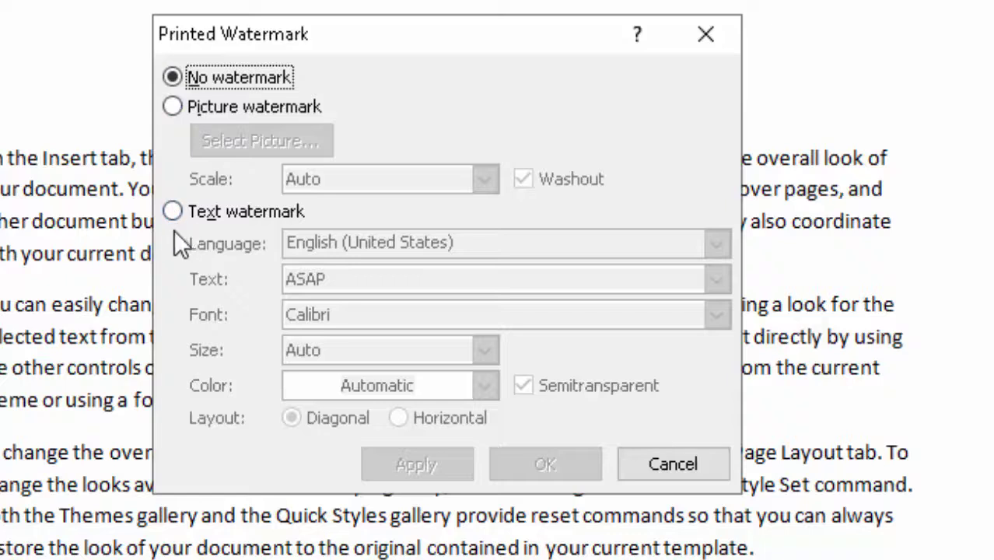
Choose Picture watermark with Scanf1 copy from the Thumbnail folder, keeping Washout on.
click(172, 107)
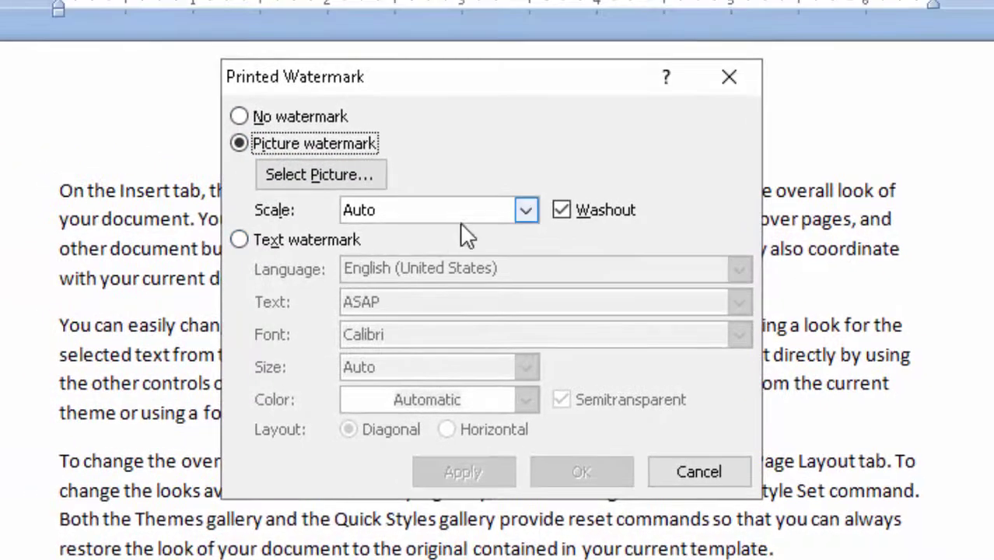
click(321, 185)
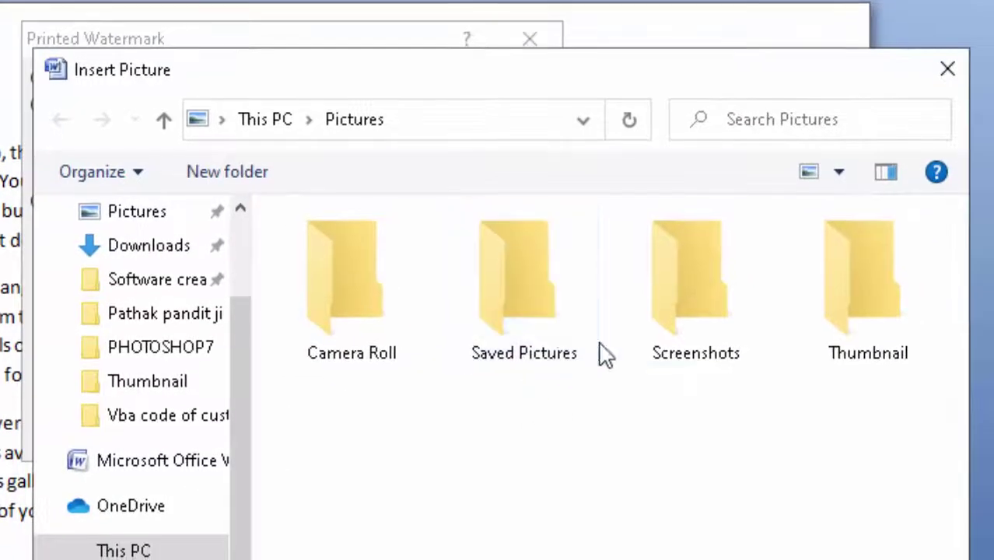
click(874, 282)
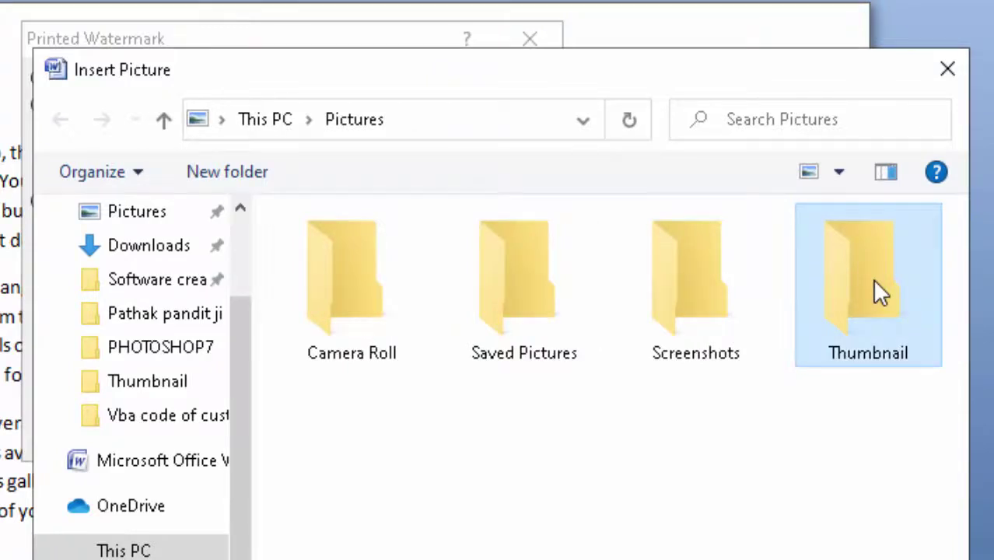
double_click(873, 282)
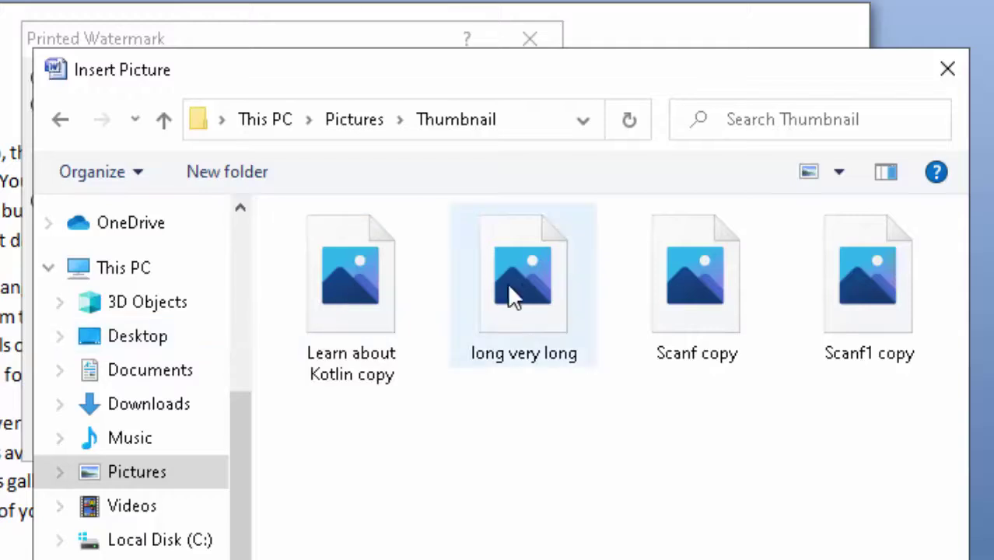
double_click(872, 283)
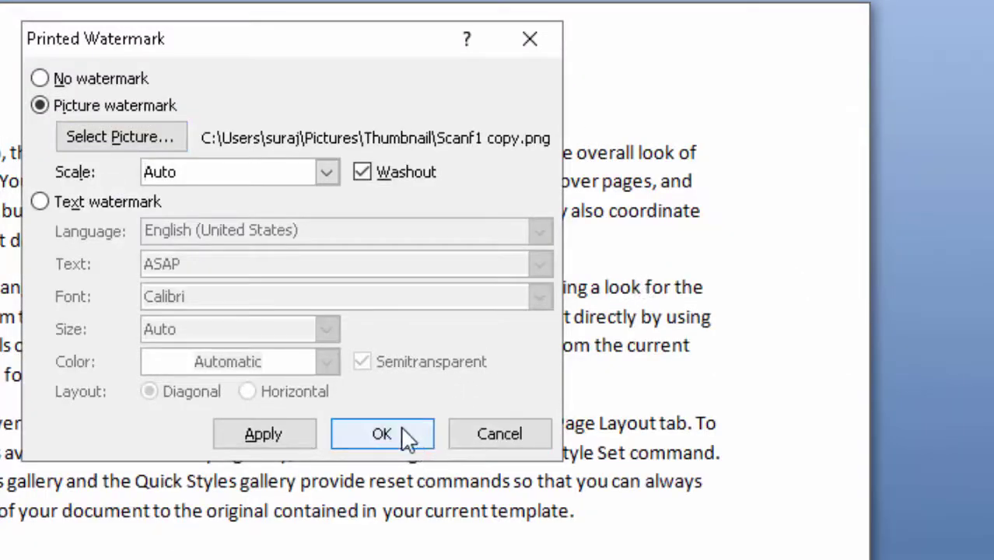
Apply the washed-out Scanf1 picture watermark to the document.
click(402, 426)
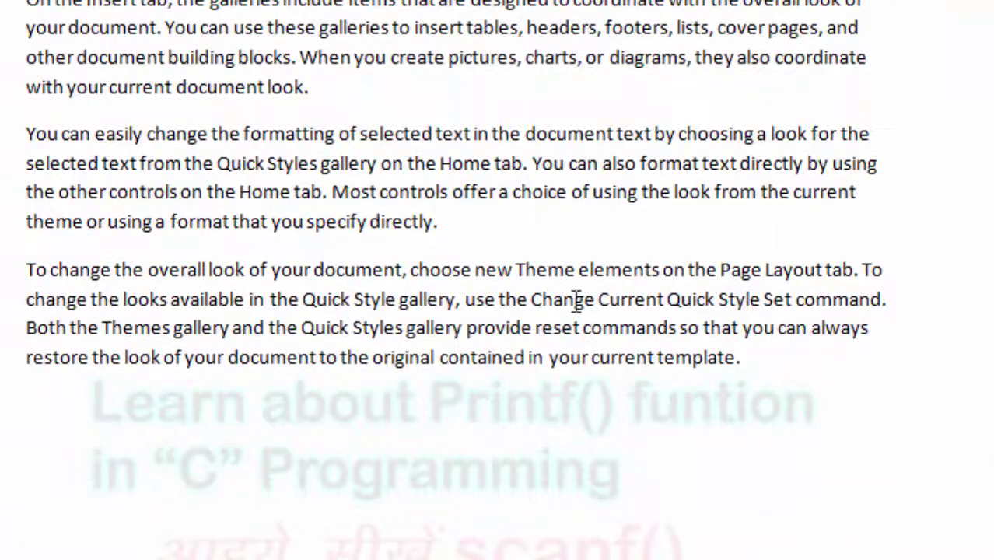
scroll(723, 529, down, 3)
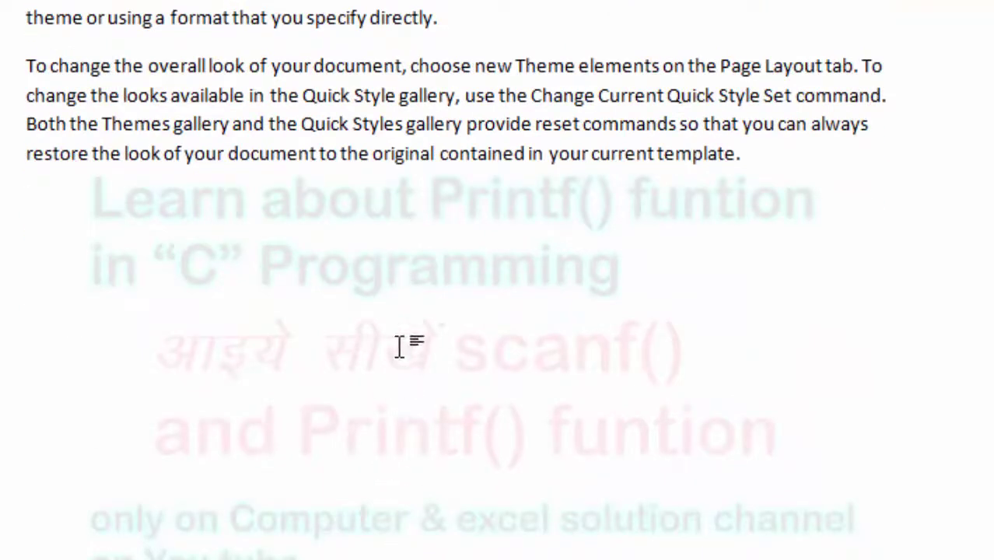
scroll(426, 462, up, 1)
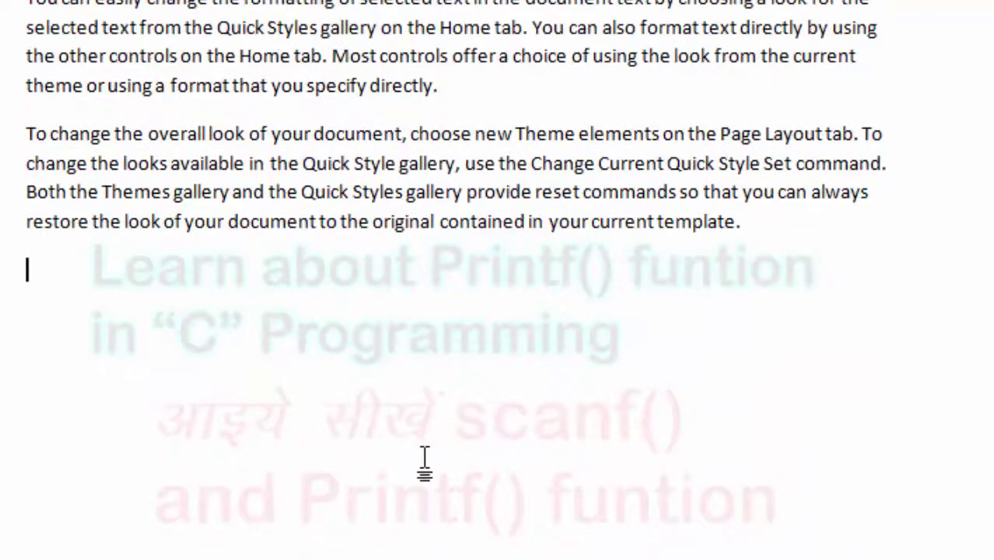
Paste a copy of all the sample text after the original paragraphs.
click(790, 233)
key(ctrl+a)
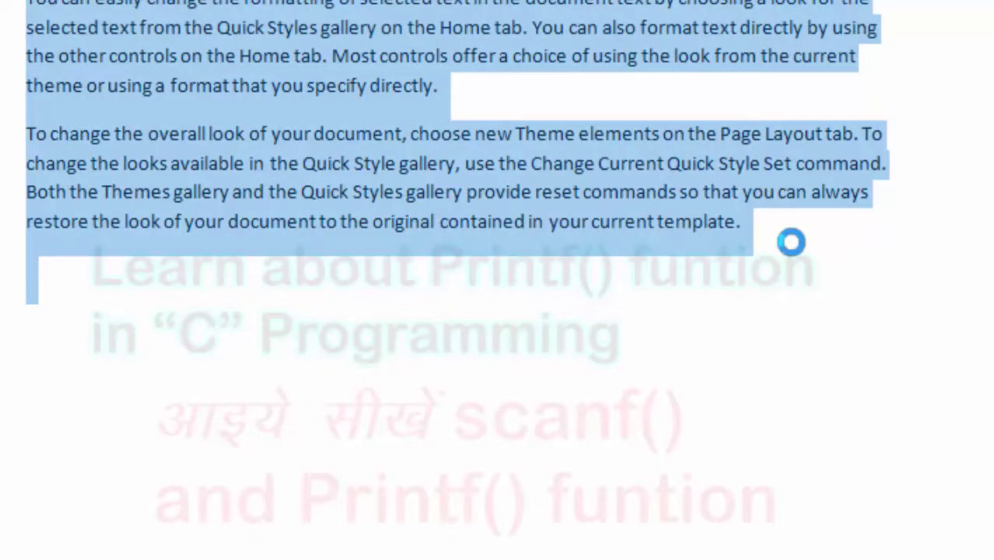
key(Right)
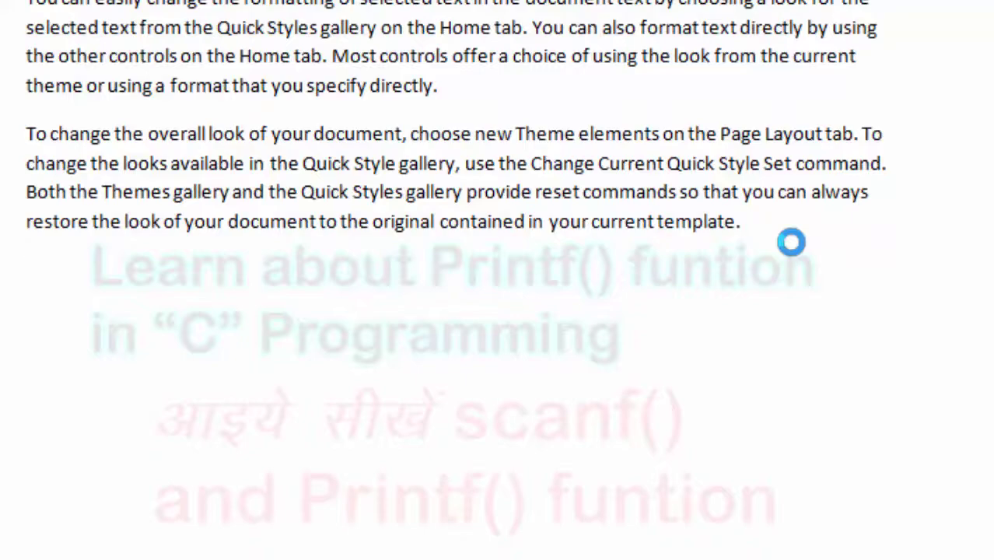
key(ctrl+v)
scroll(715, 233, up, 4)
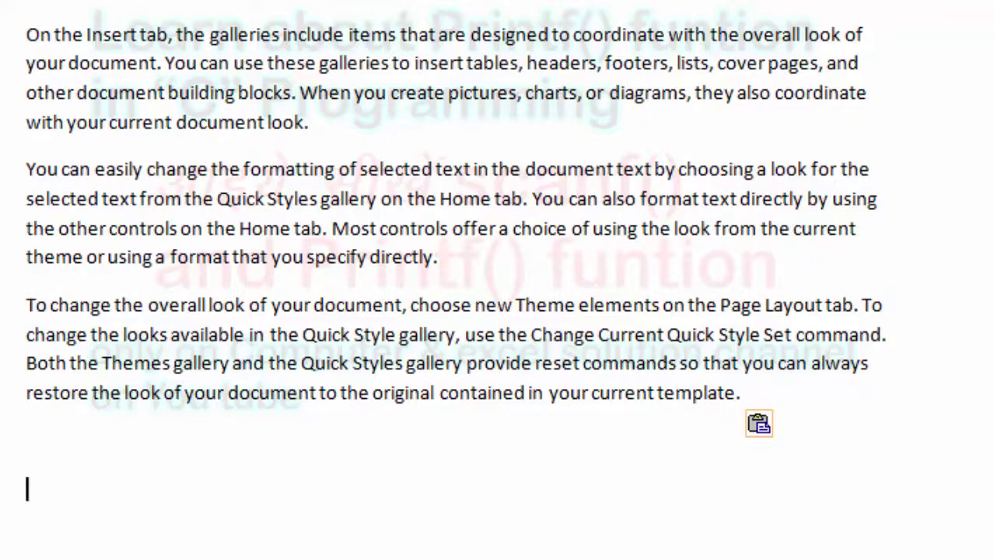
scroll(620, 250, up, 2)
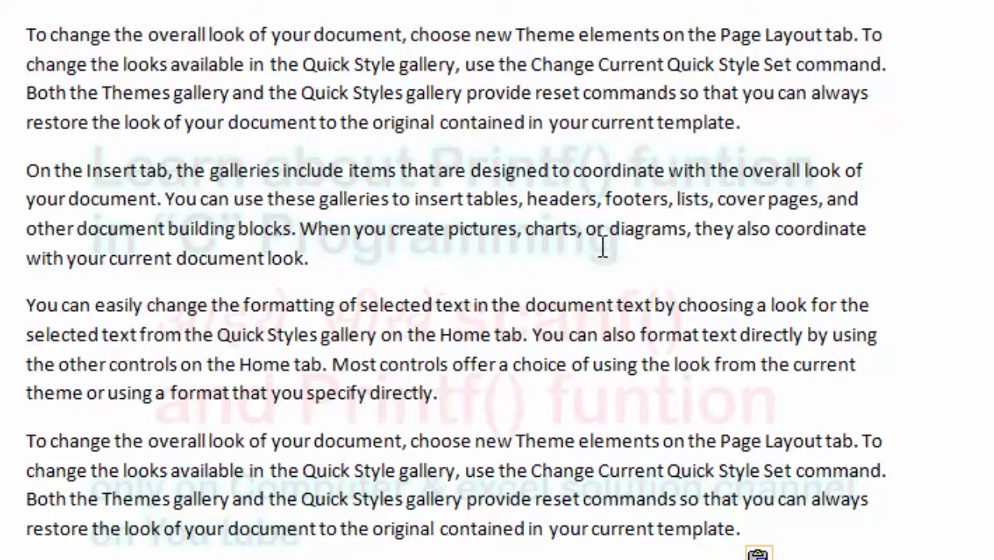
scroll(585, 237, up, 1)
scroll(585, 237, up, 2)
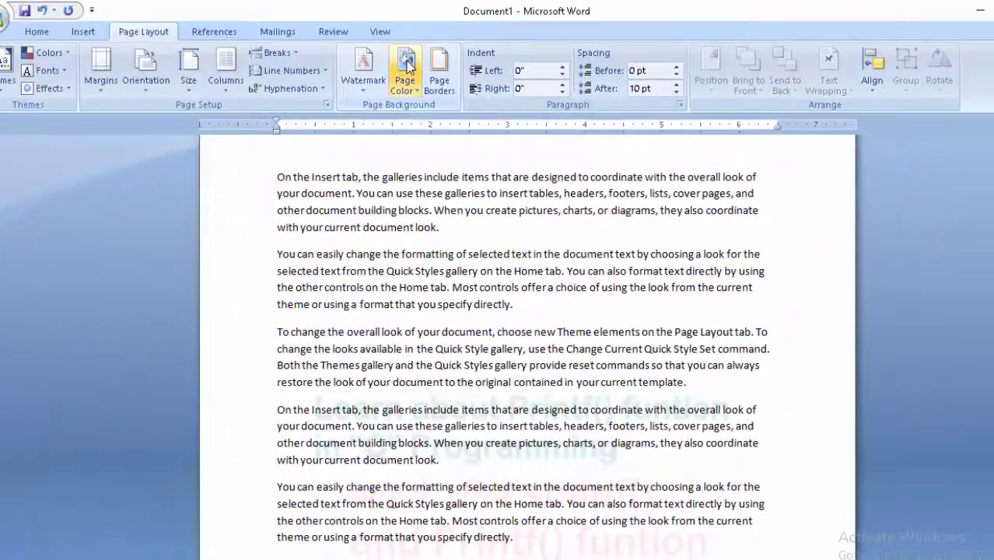
Set the page colour to dark red, then select part of the second paragraph.
click(403, 93)
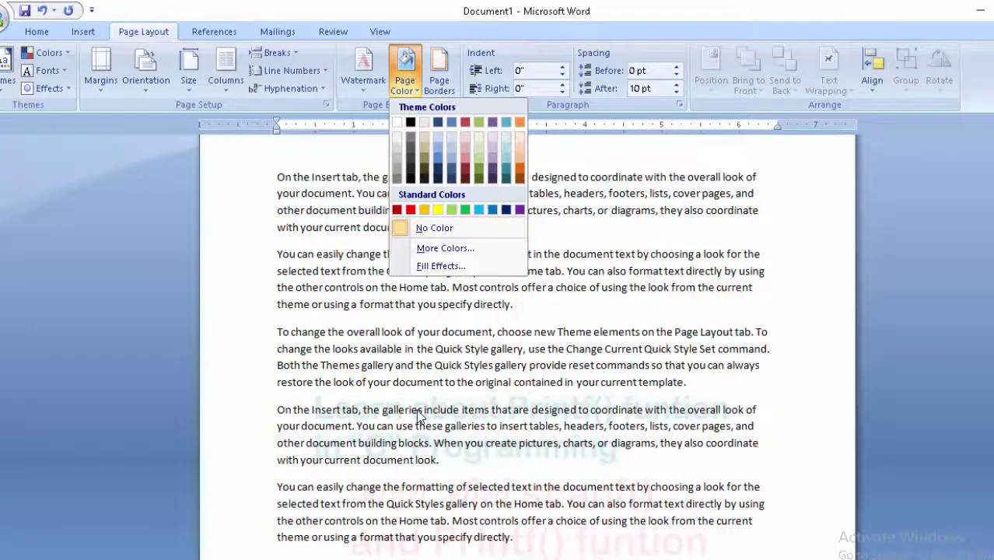
click(367, 428)
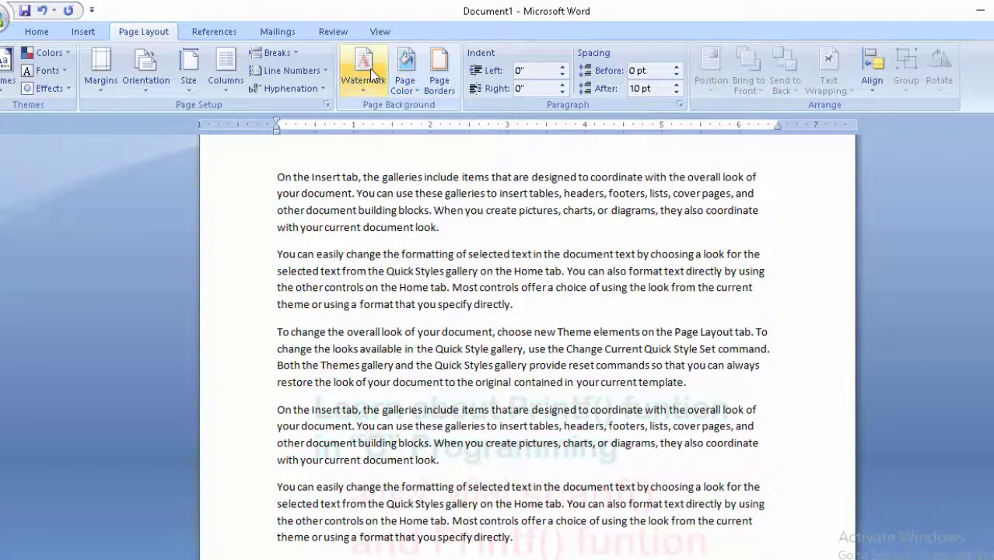
click(404, 84)
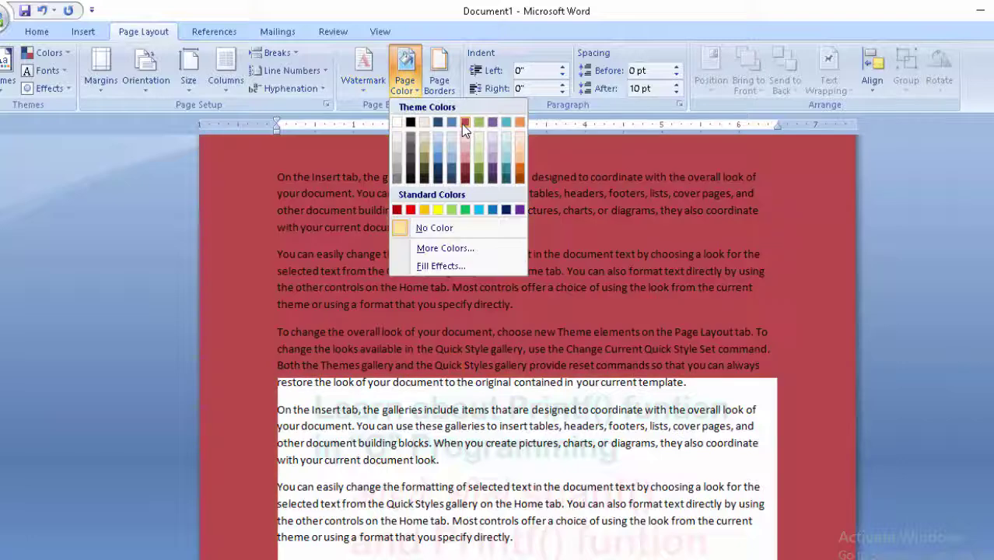
click(464, 123)
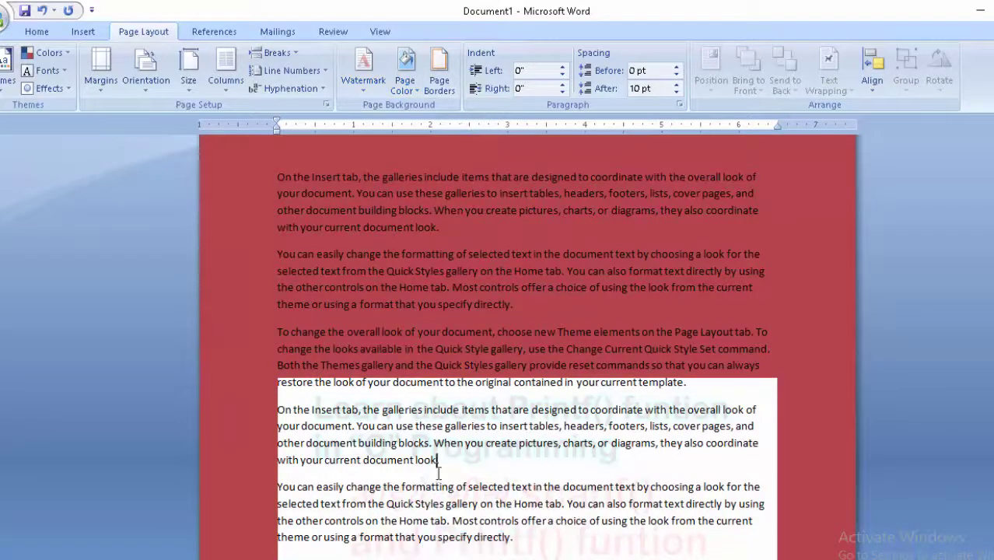
double_click(413, 442)
drag(563, 254, 586, 270)
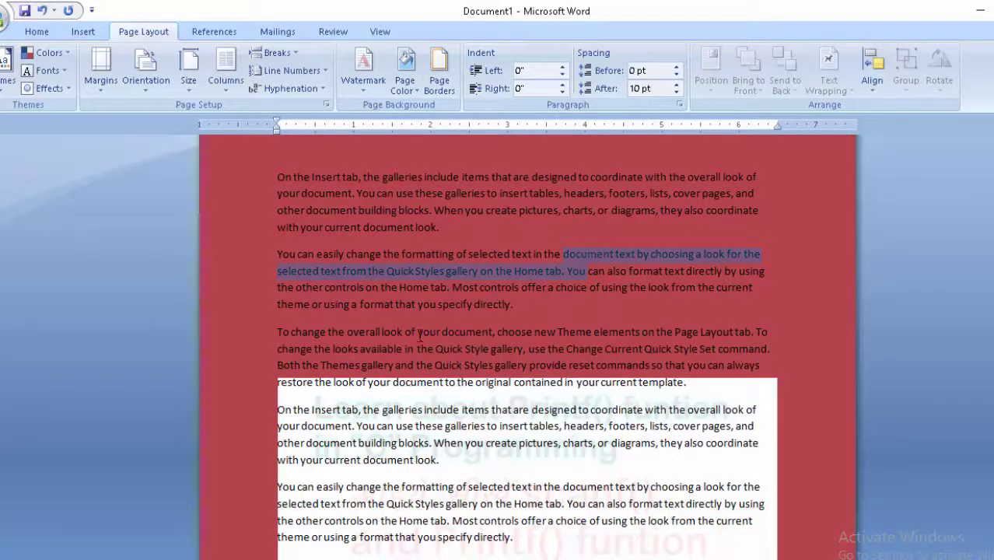
Apply the apples Art style as the page border in Page Borders.
click(440, 78)
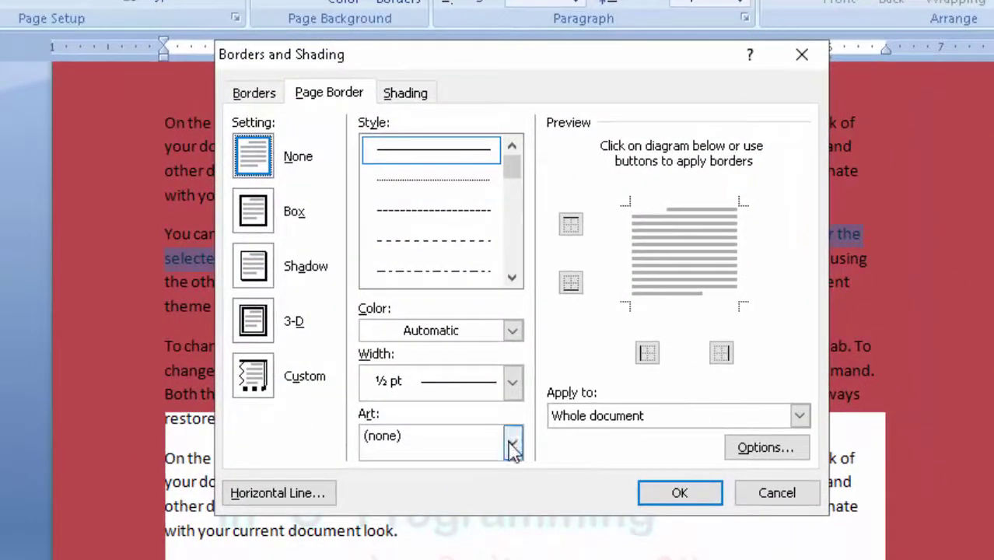
click(512, 444)
click(476, 514)
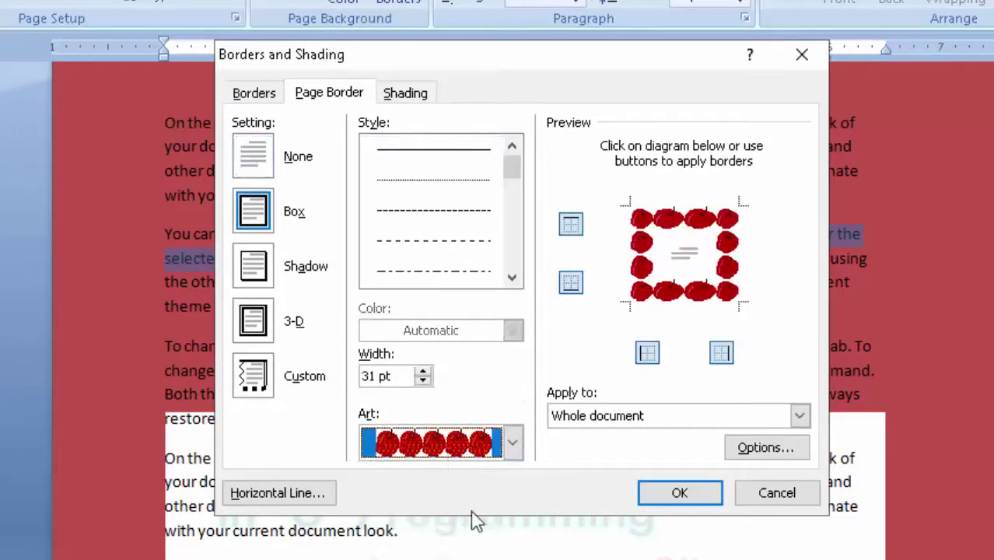
click(684, 495)
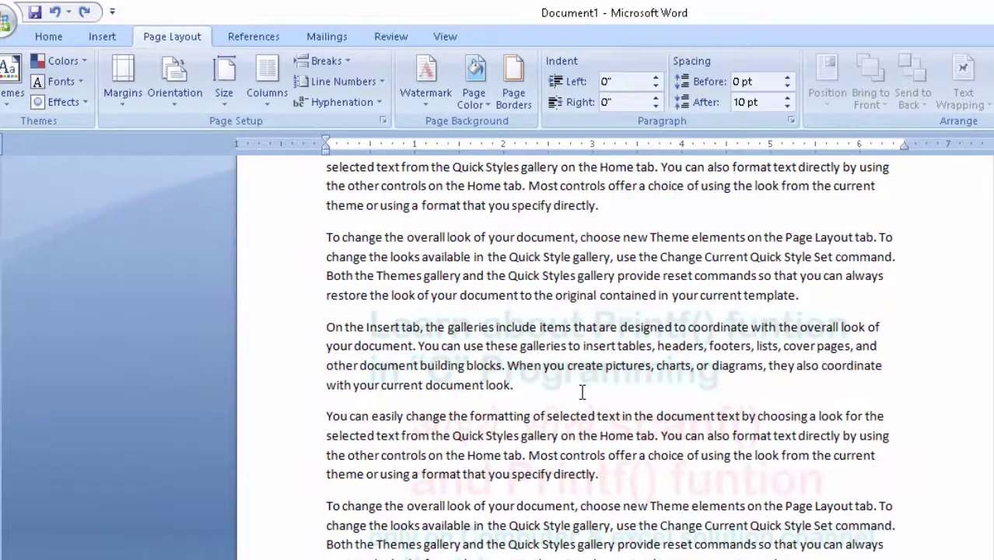
Remove the Scanf1 picture watermark from the document.
scroll(576, 424, up, 1)
scroll(576, 424, up, 2)
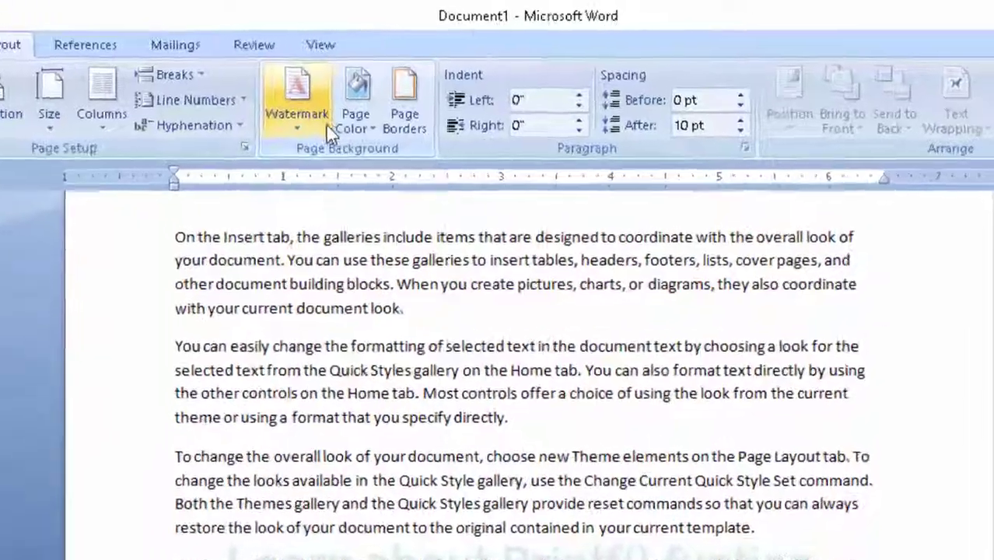
click(425, 78)
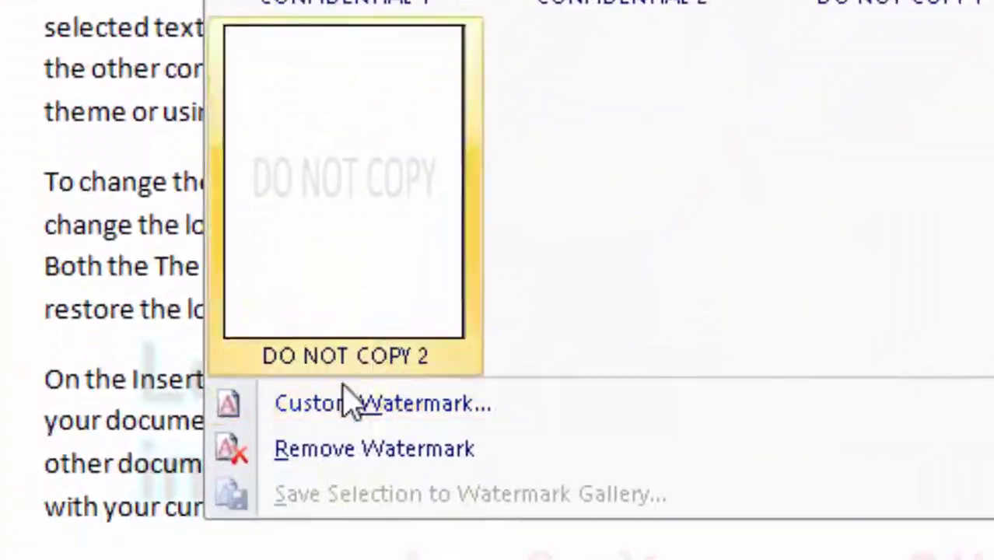
click(292, 544)
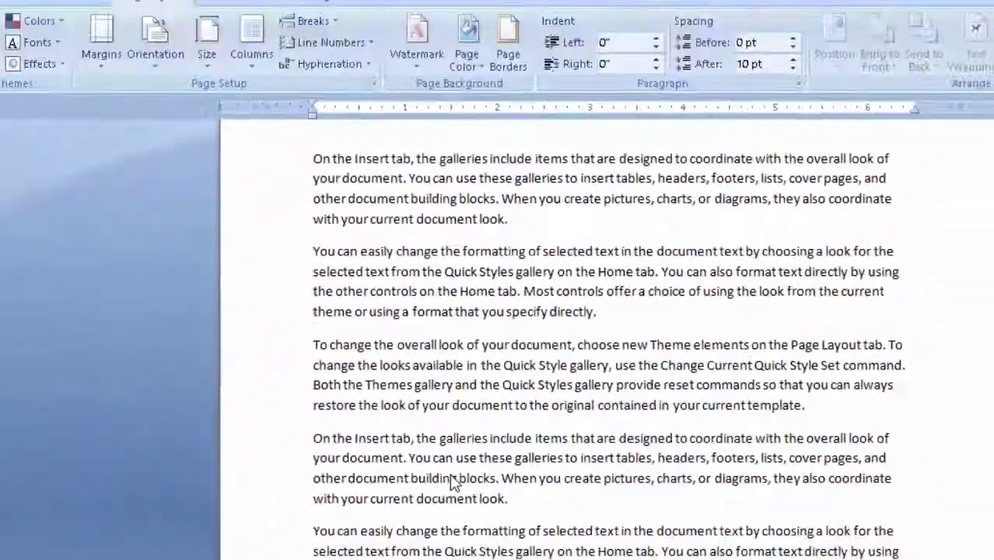
Bring up the watermark gallery again.
scroll(682, 380, down, 3)
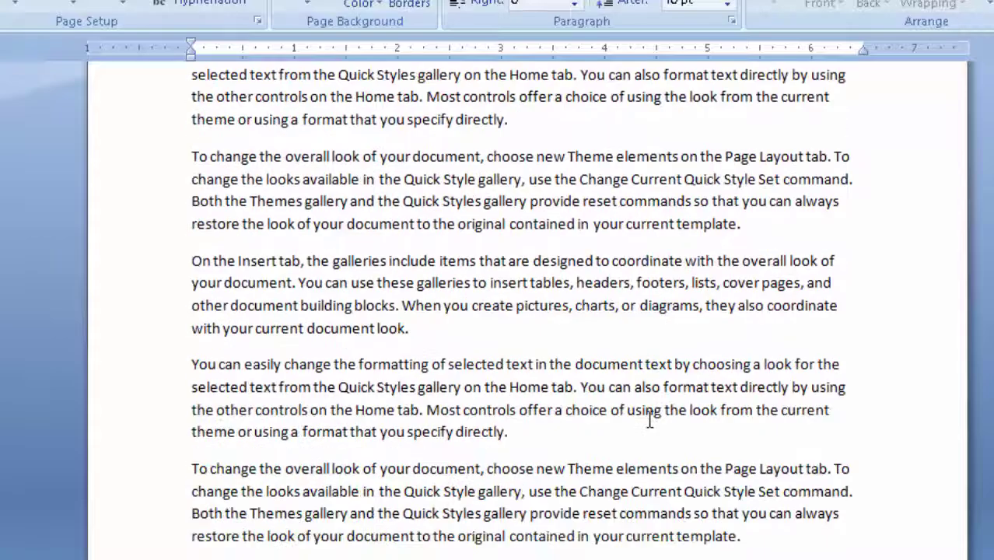
scroll(648, 416, up, 3)
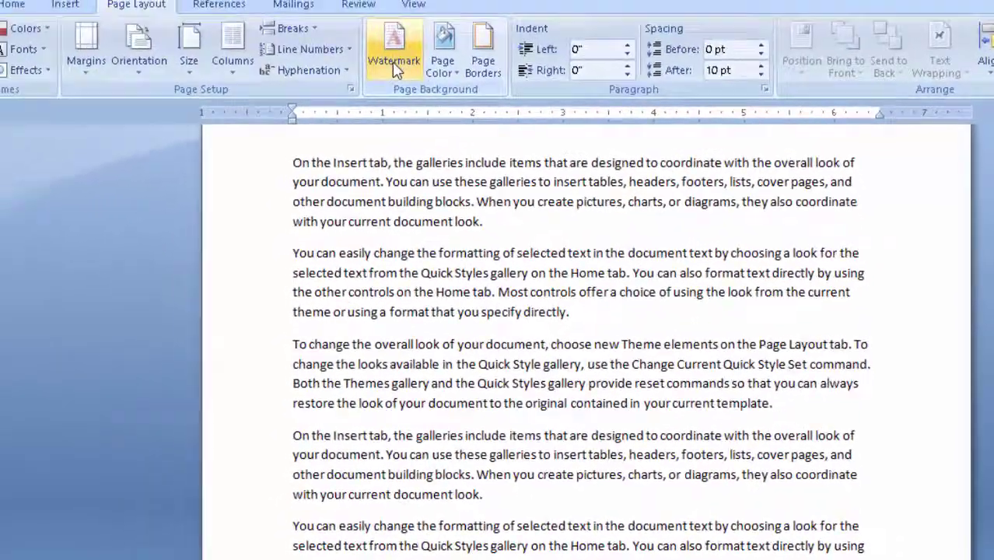
click(394, 69)
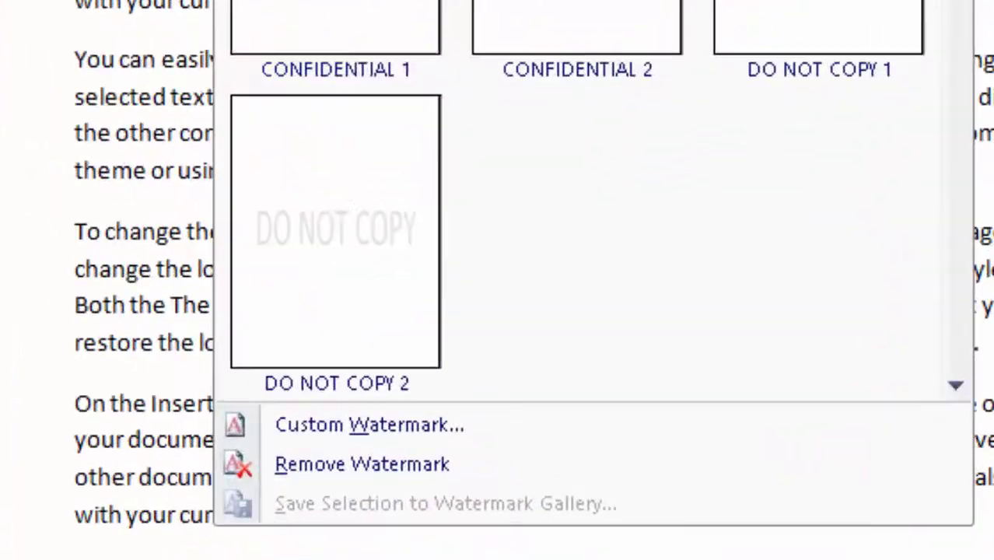
Create an orange text watermark, replacing ASAP with the user's name, and apply it.
click(420, 409)
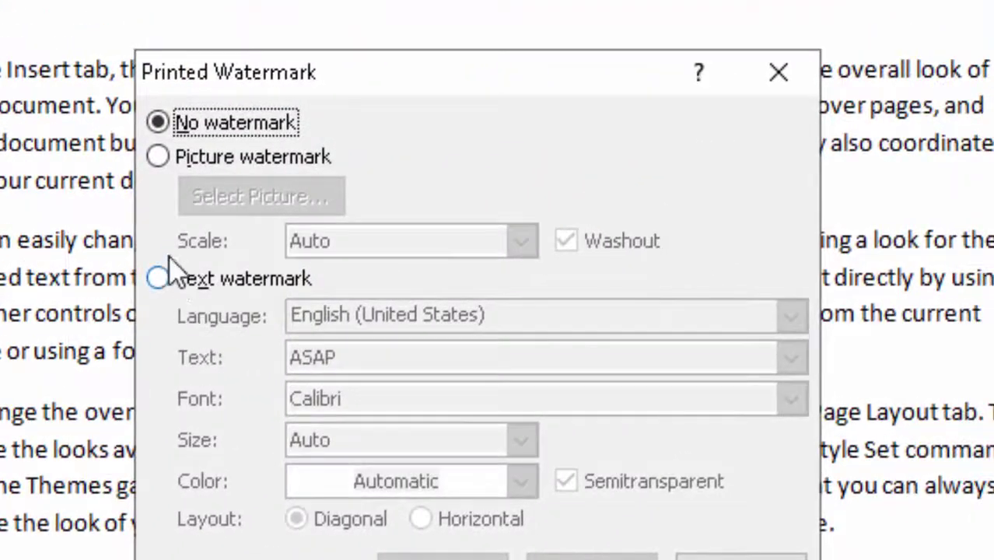
click(162, 278)
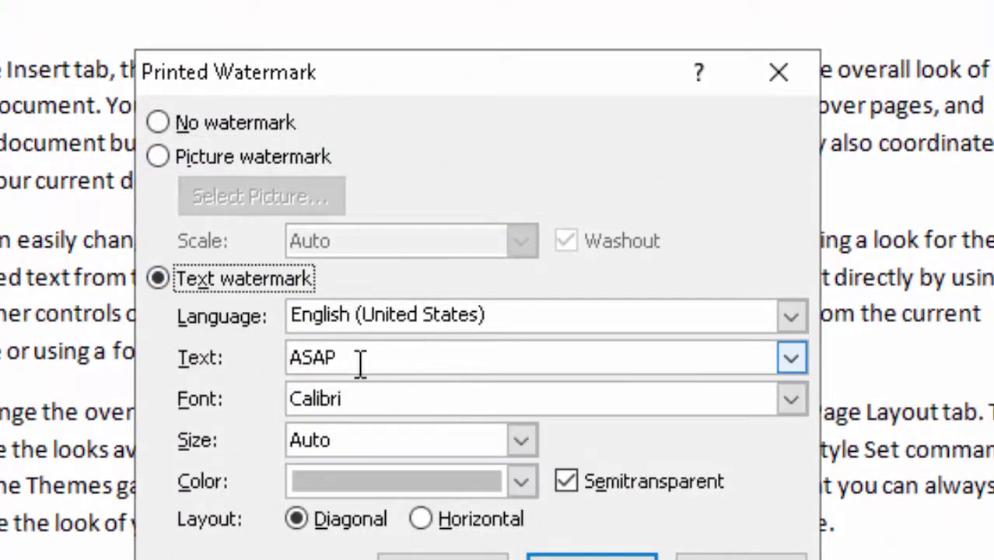
click(401, 358)
double_click(403, 358)
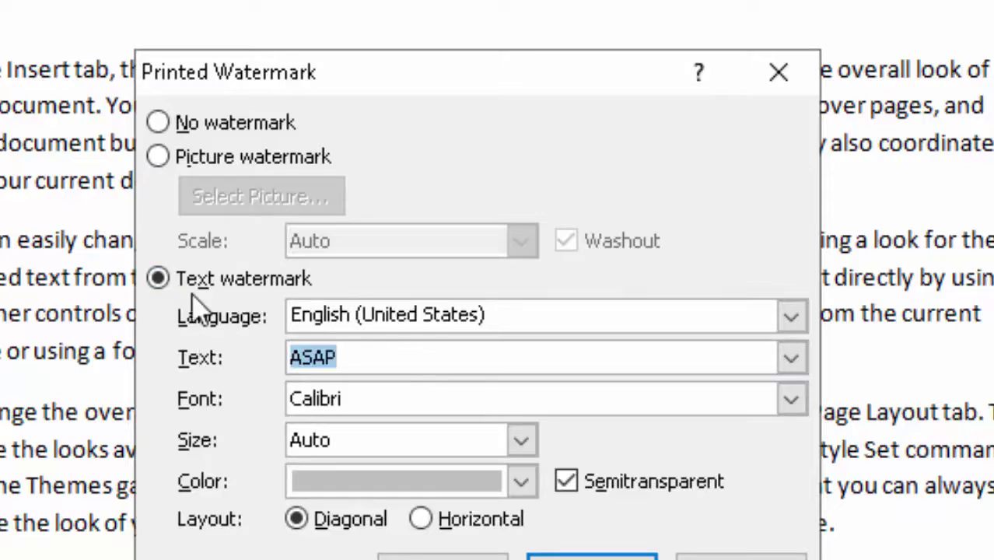
key(BackSpace)
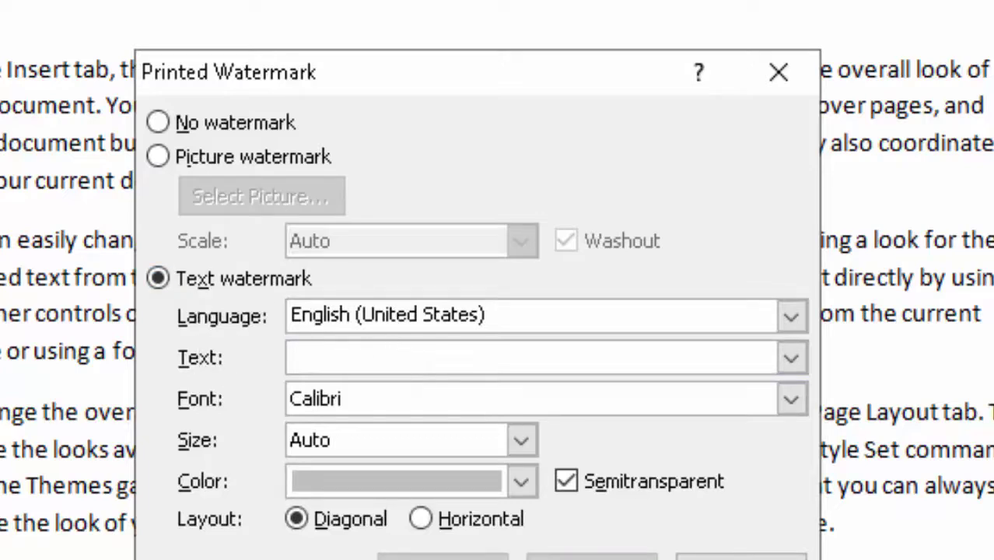
text(S)
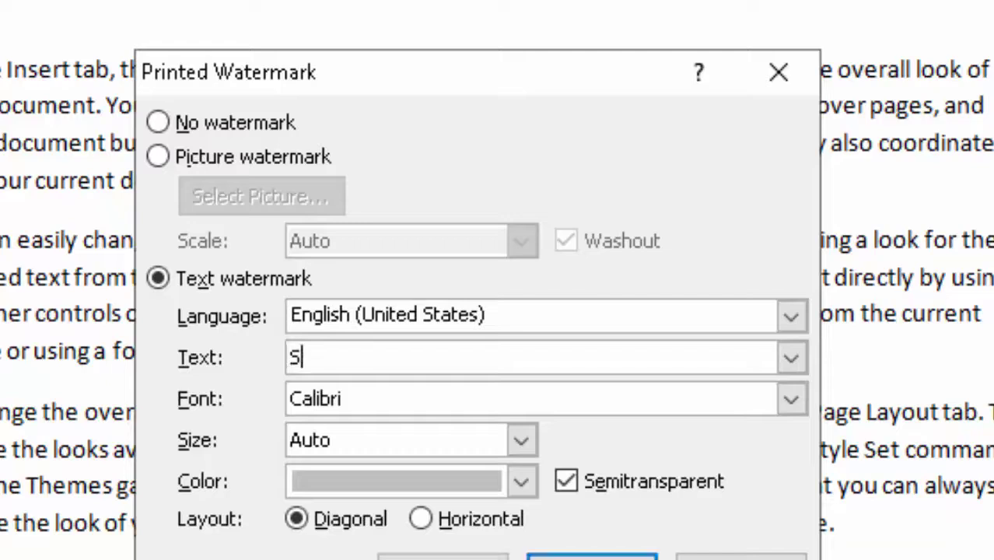
text(uraj)
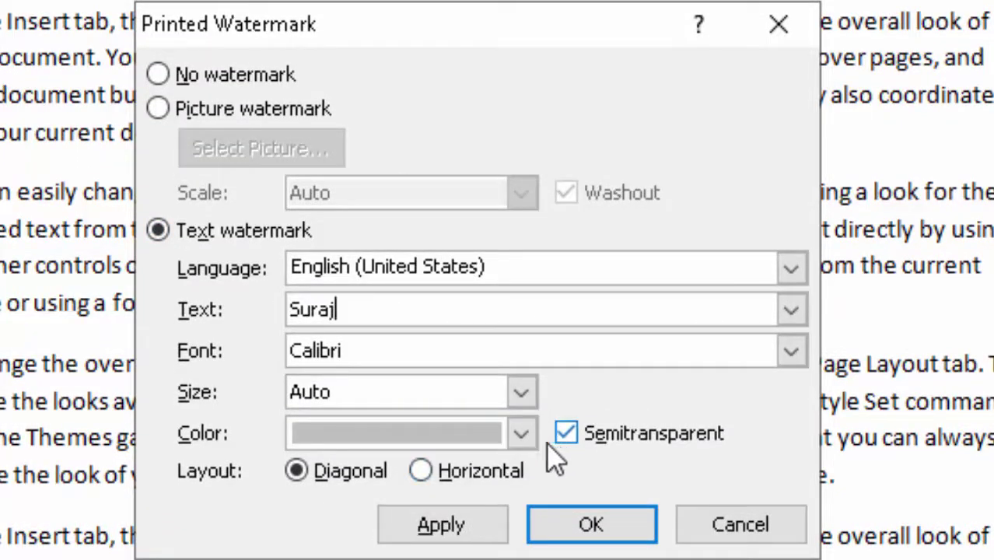
click(525, 437)
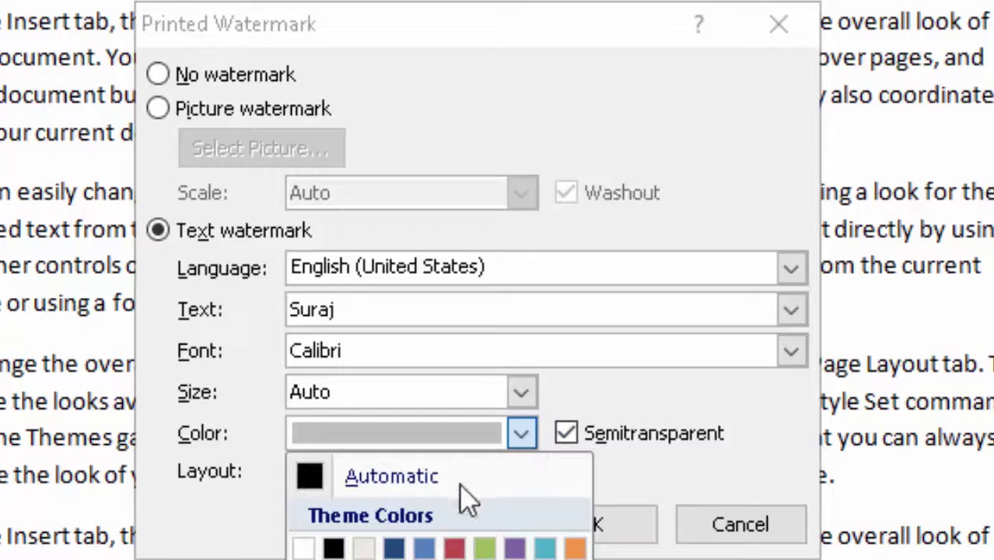
click(575, 548)
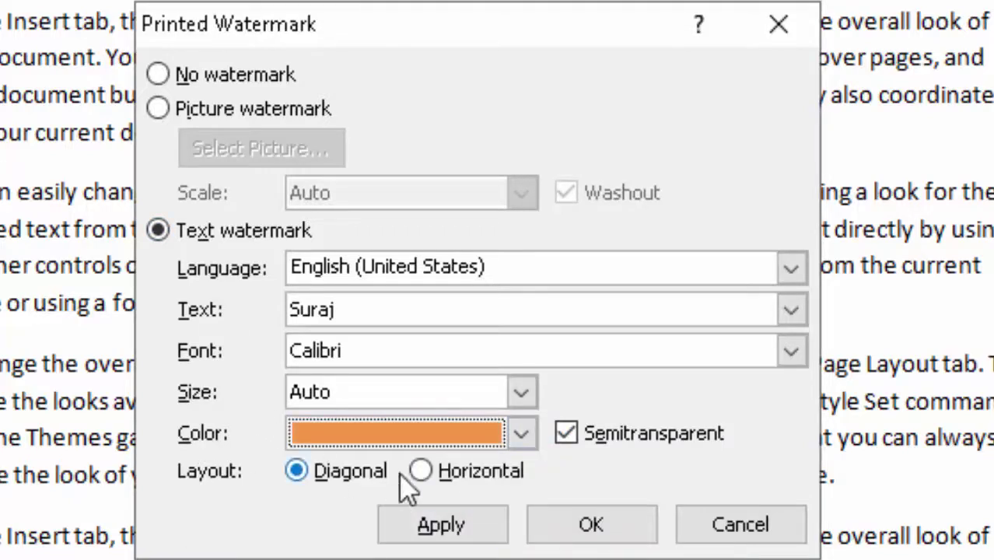
click(484, 527)
click(704, 490)
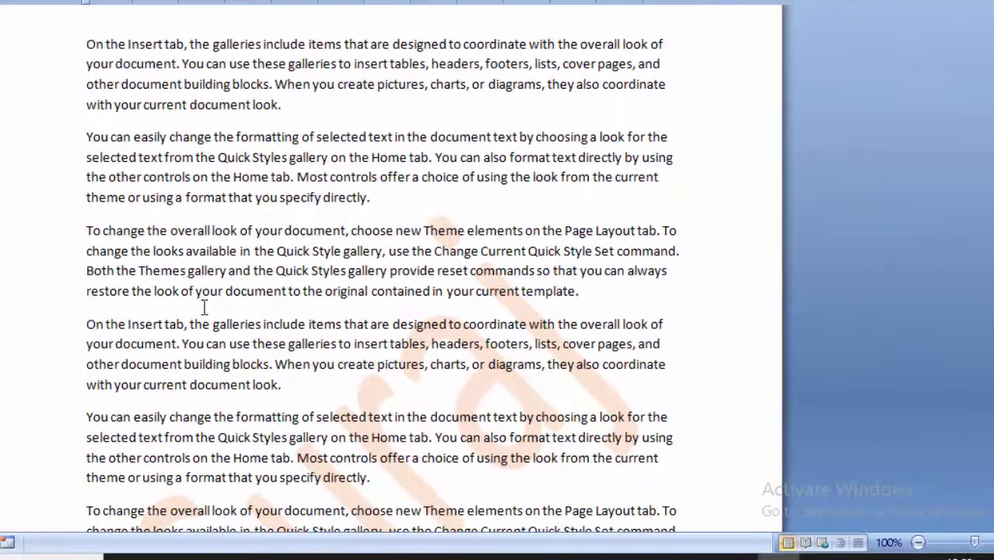
Scroll down through the pages bearing the orange text watermark.
scroll(639, 360, down, 2)
scroll(461, 428, down, 2)
scroll(363, 457, down, 1)
scroll(363, 457, down, 1)
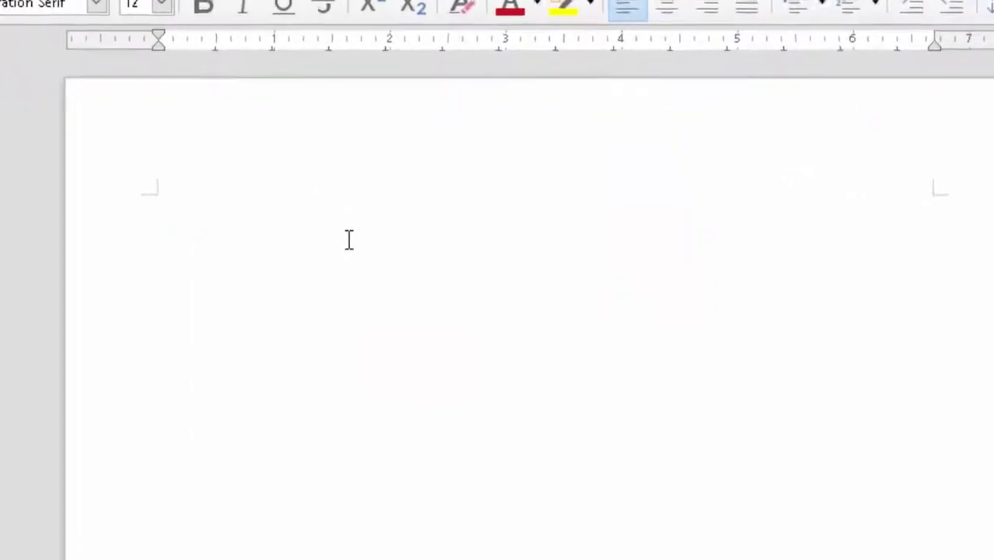
Type 'Hello we are the student.' and format it bold in Dark Red 2.
text(Hello we are the student.)
key(shift+Left)
key(shift+Left)
key(shift+Left)
key(shift+Left)
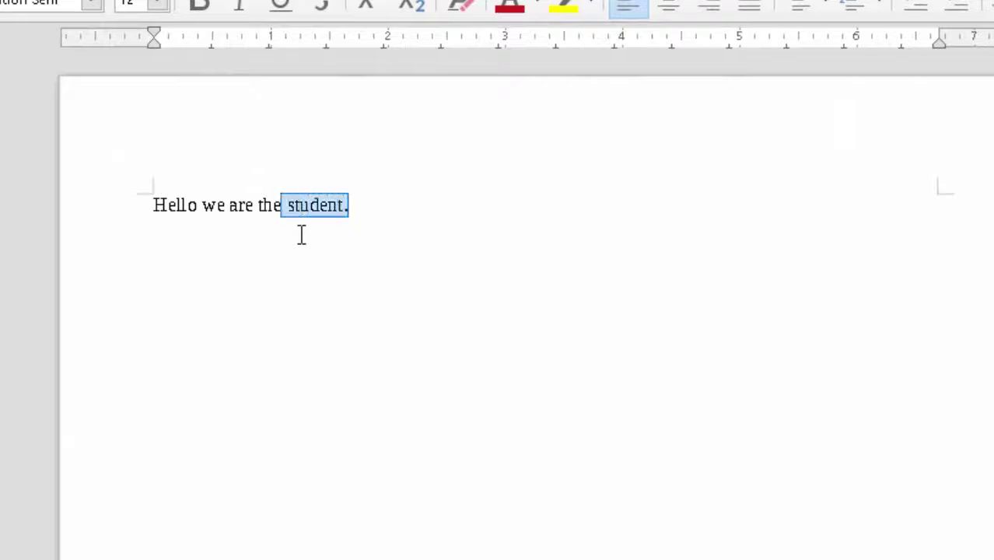
key(shift+Left)
key(shift+Left)
key(shift+Left)
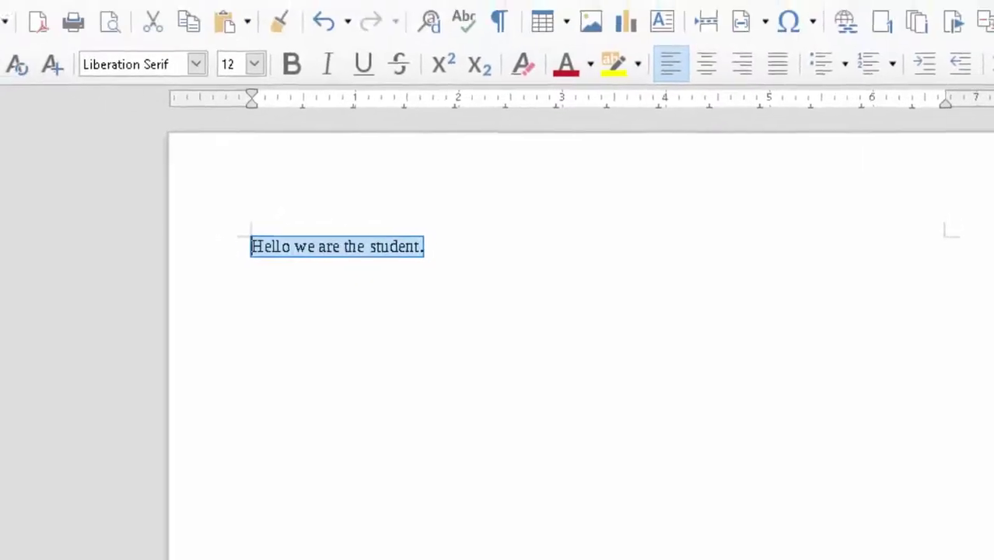
click(603, 109)
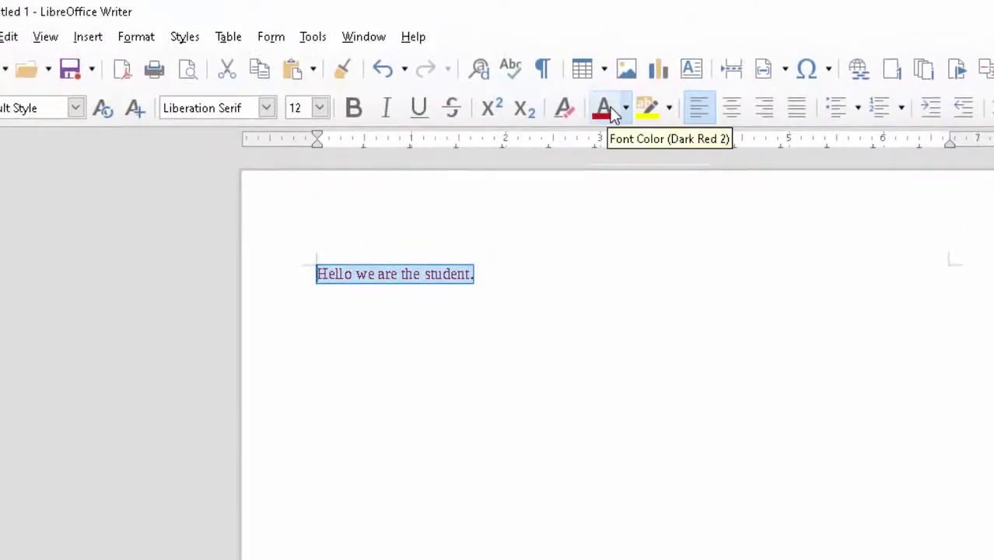
click(352, 109)
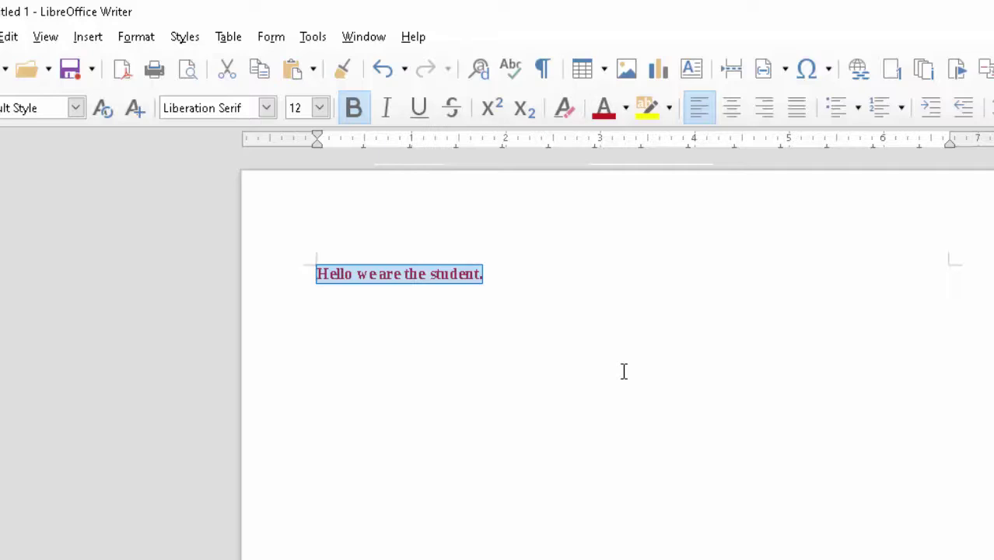
key(ctrl+bracketright)
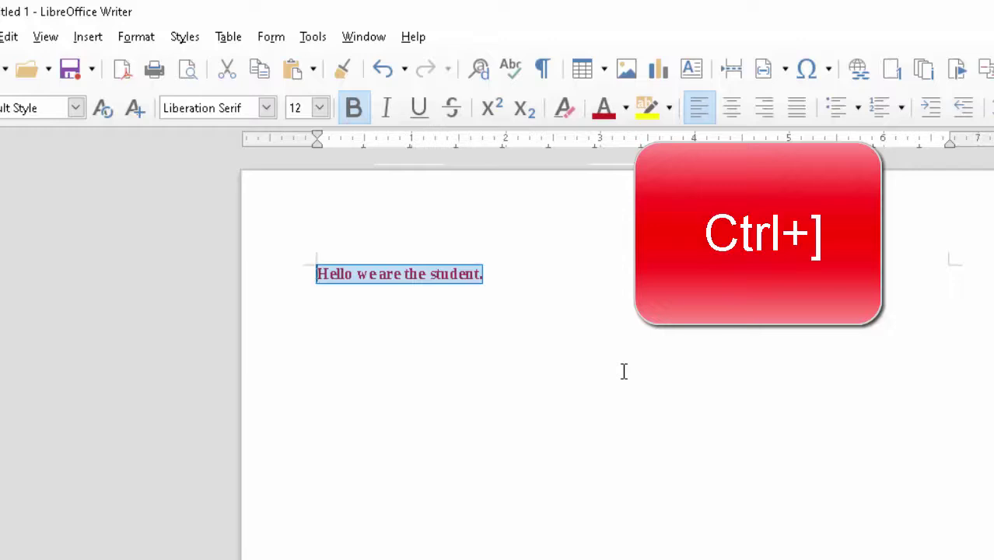
Restore the deleted line, grow 'Hello we are the student.' to 24 pt, then shrink it to 18 pt.
key(Delete)
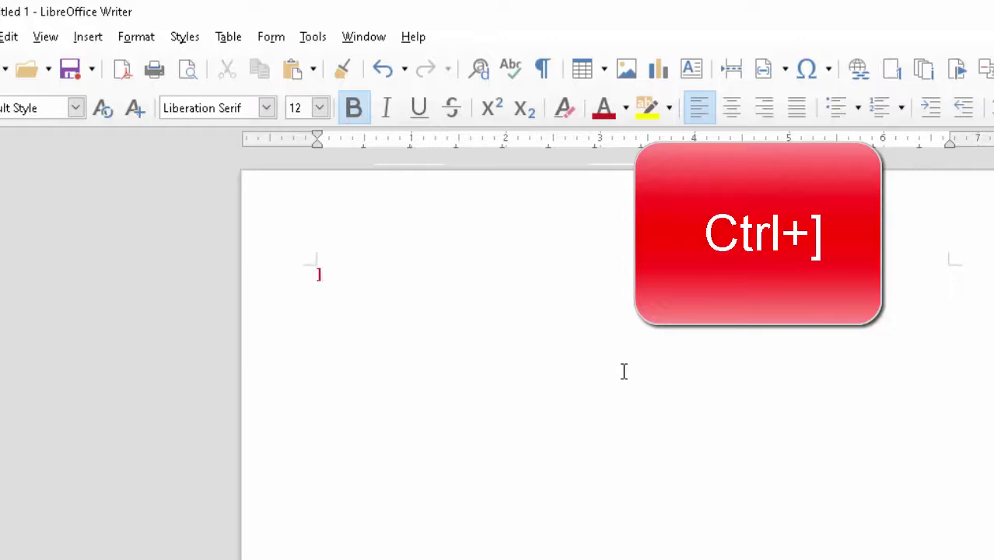
key(ctrl+z)
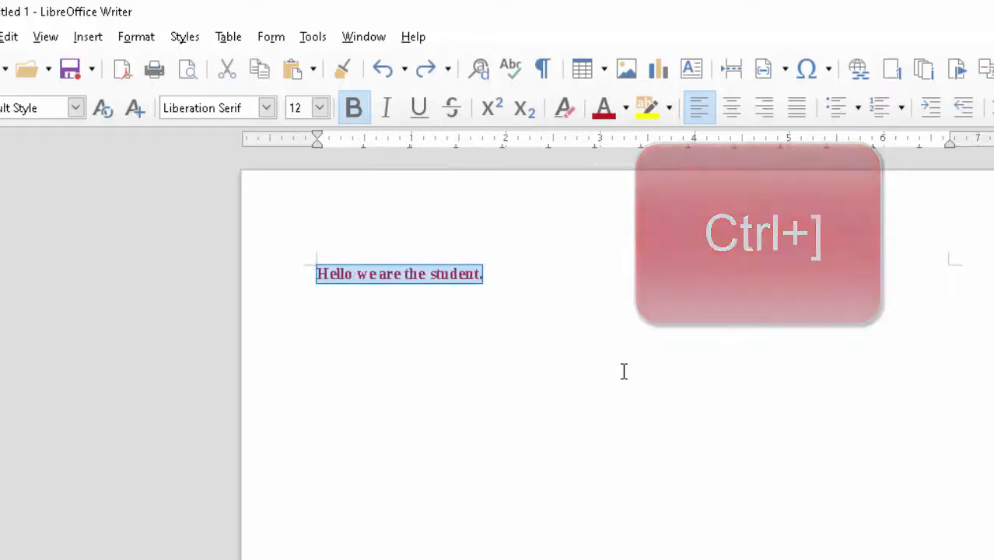
key(ctrl+bracketright)
key(ctrl+bracketright)
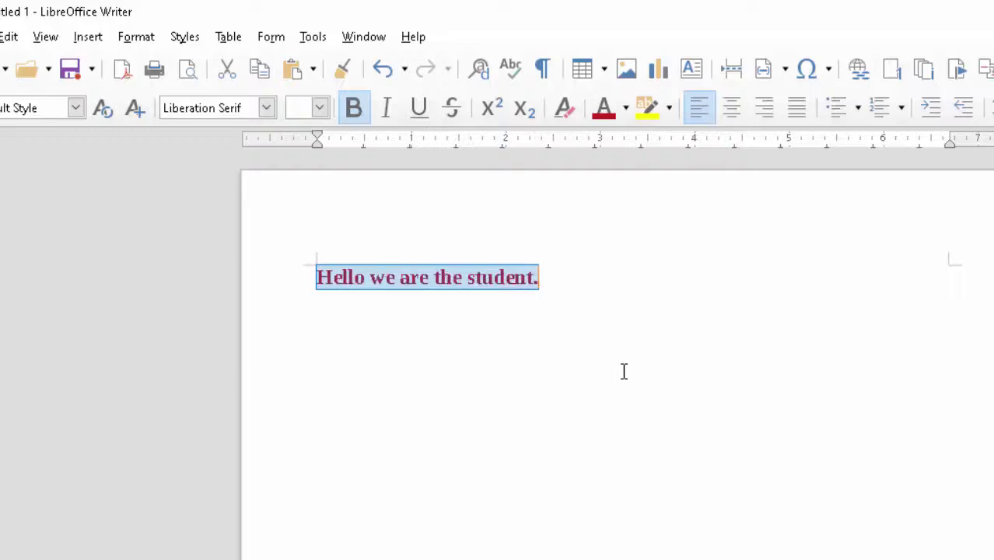
key(ctrl+bracketright)
key(ctrl+bracketright)
key(ctrl+bracketright)
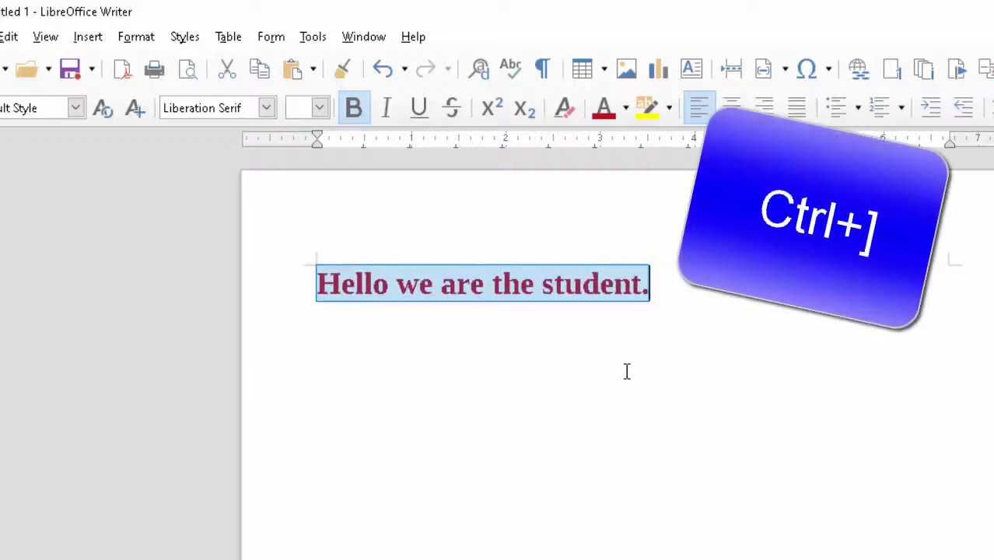
click(670, 284)
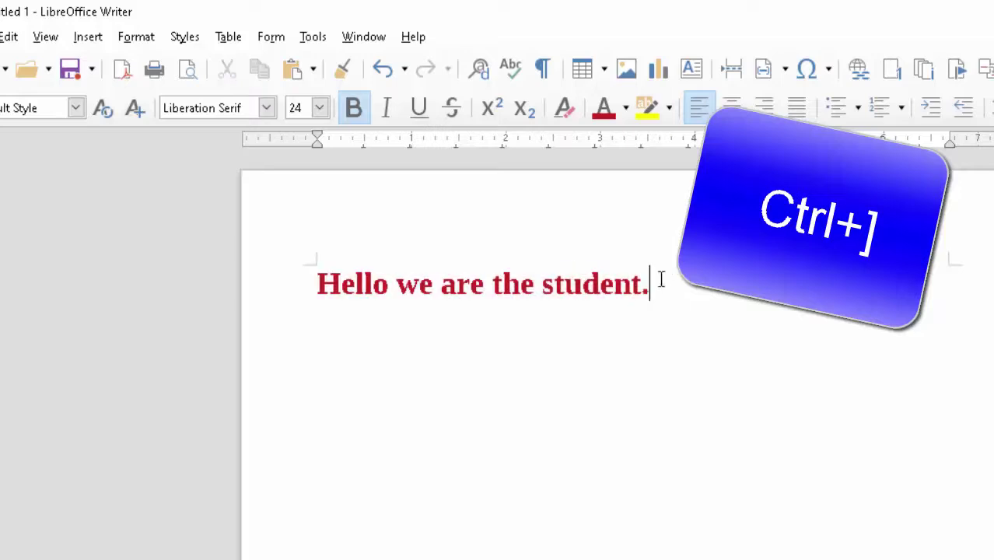
drag(661, 280, 306, 291)
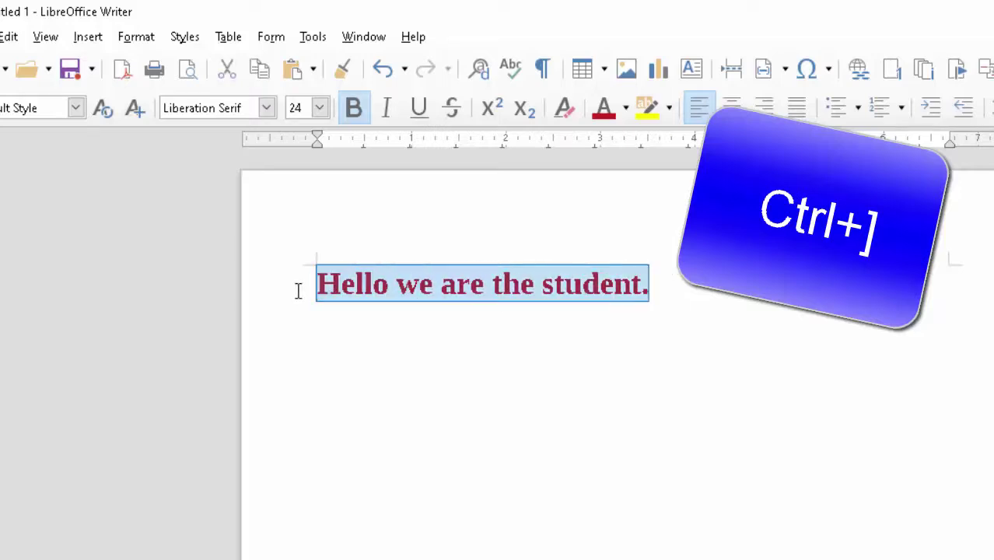
key(ctrl+bracketleft)
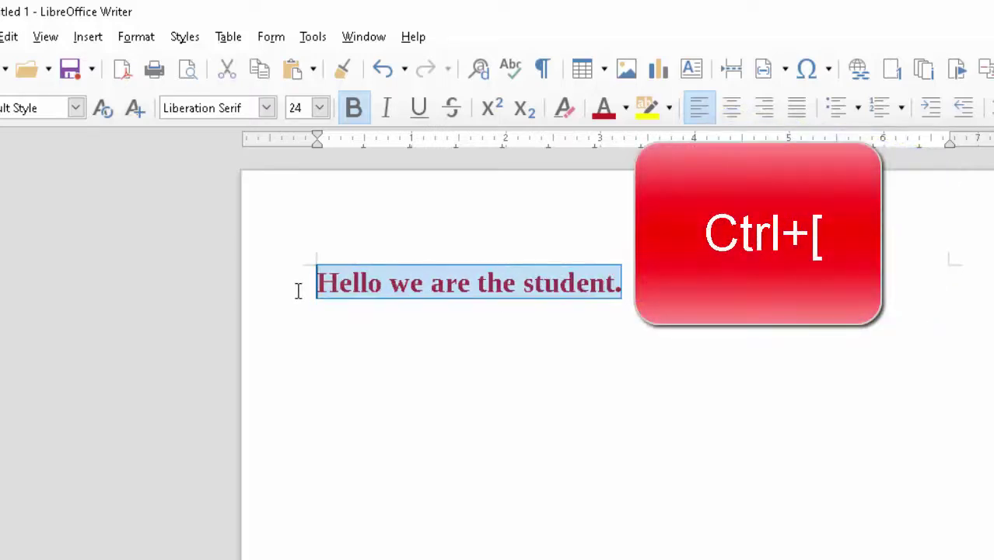
key(ctrl+bracketleft)
key(ctrl+bracketleft)
key(ctrl+bracketleft)
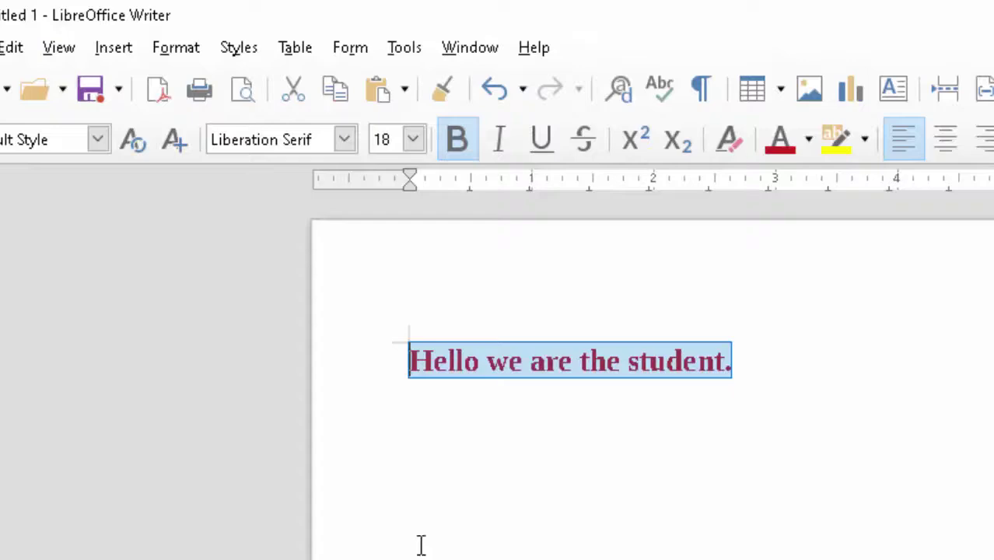
Add a Format > Watermark with a person's name as its text, coloured green.
click(157, 47)
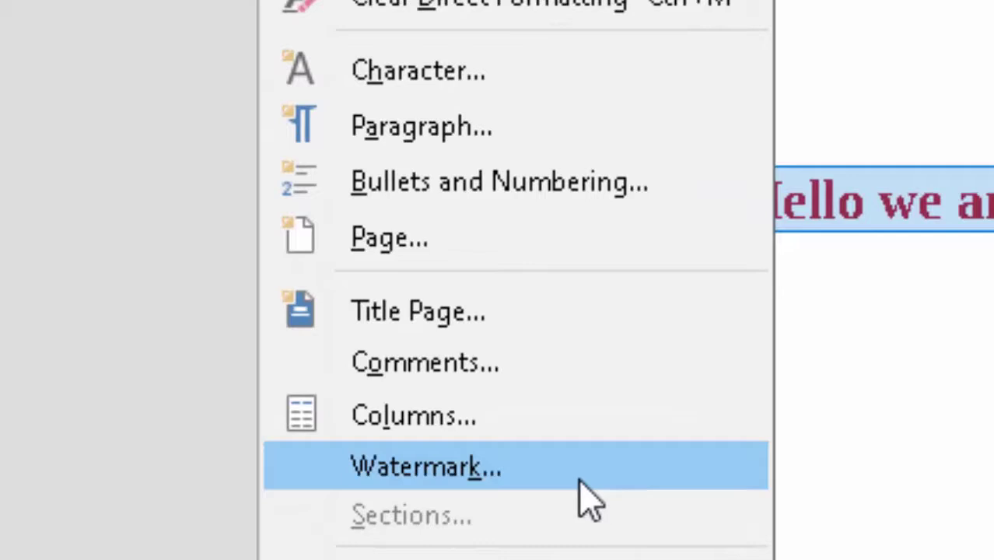
click(580, 475)
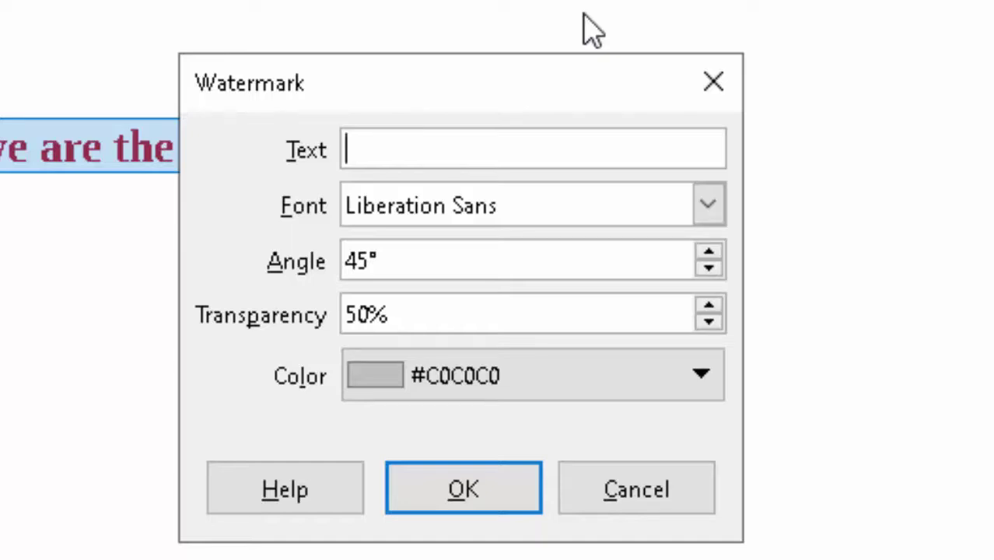
text(Bh)
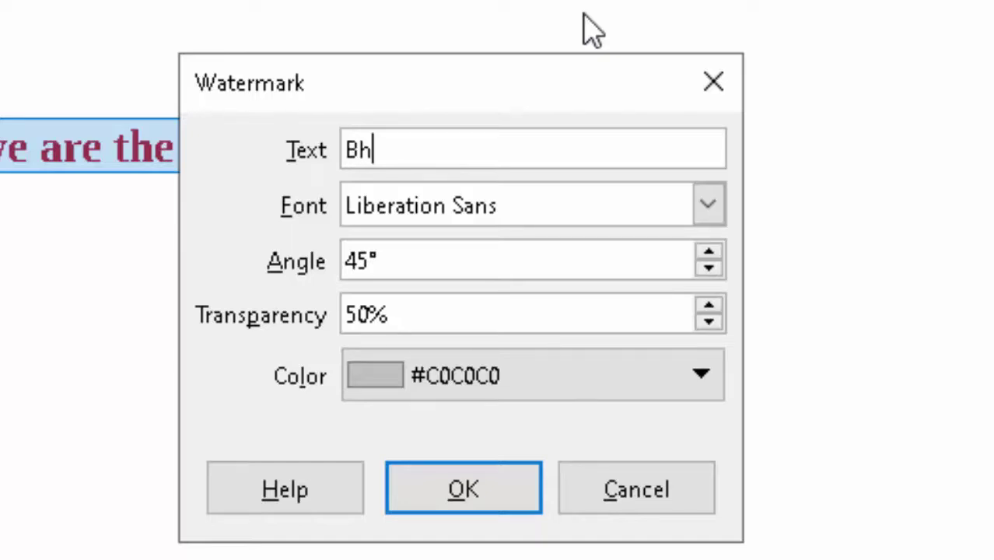
text(arat)
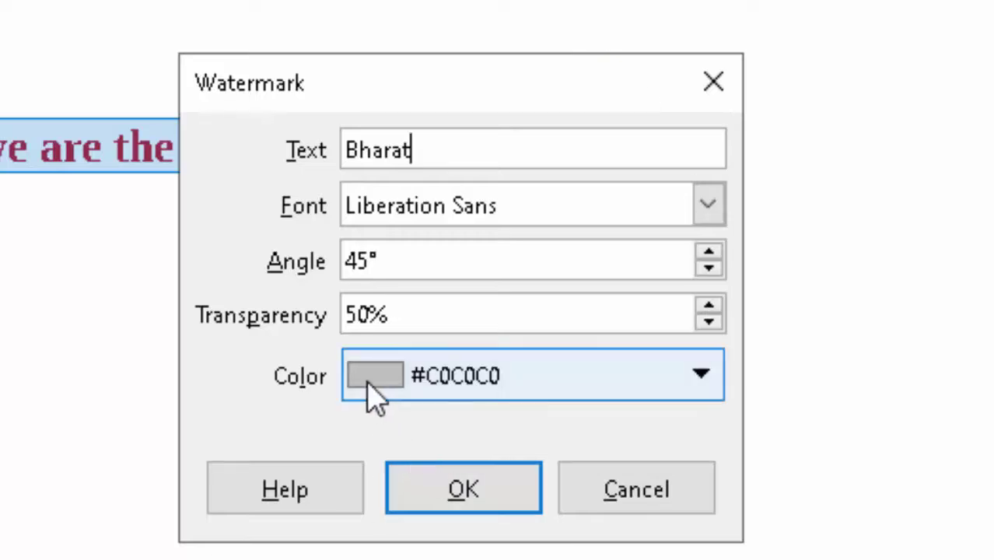
click(634, 404)
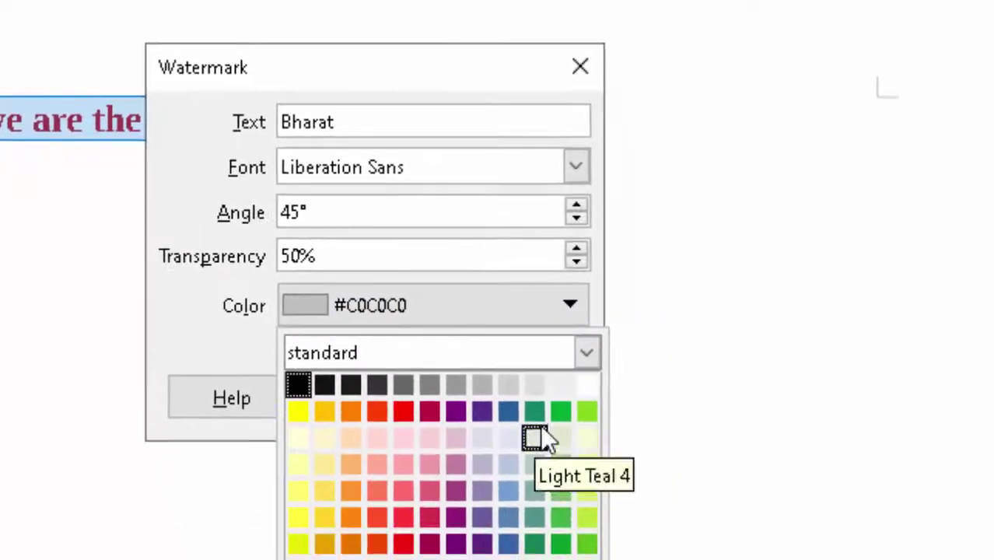
key(Escape)
click(389, 392)
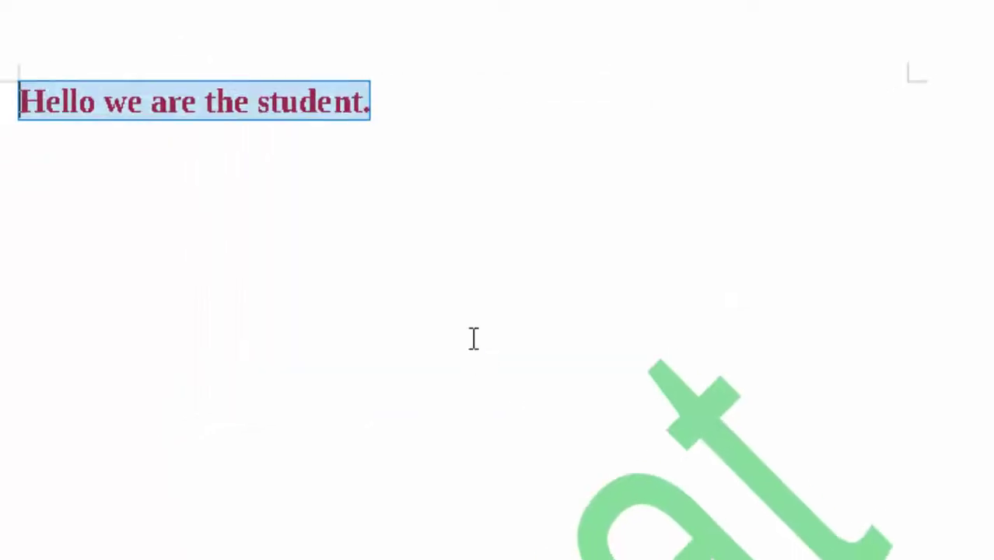